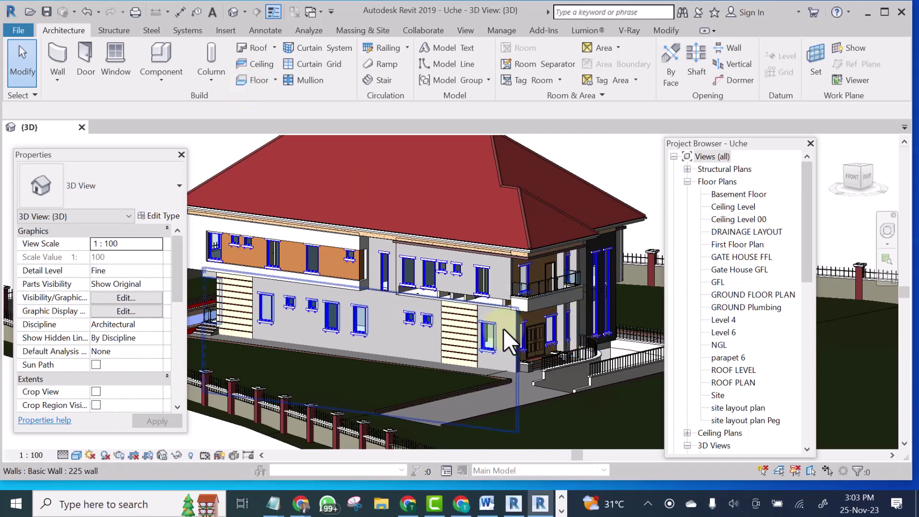
- Set the upper facade wall's Base Offset to 0, leaving its Base Constraint at Level 4
{"action": "middle_click_drag", "start_coordinate": [504, 328], "coordinate": [505, 311], "text": "shift"}
{"action": "scroll", "coordinate": [505, 310], "scroll_direction": "up", "scroll_amount": 5}
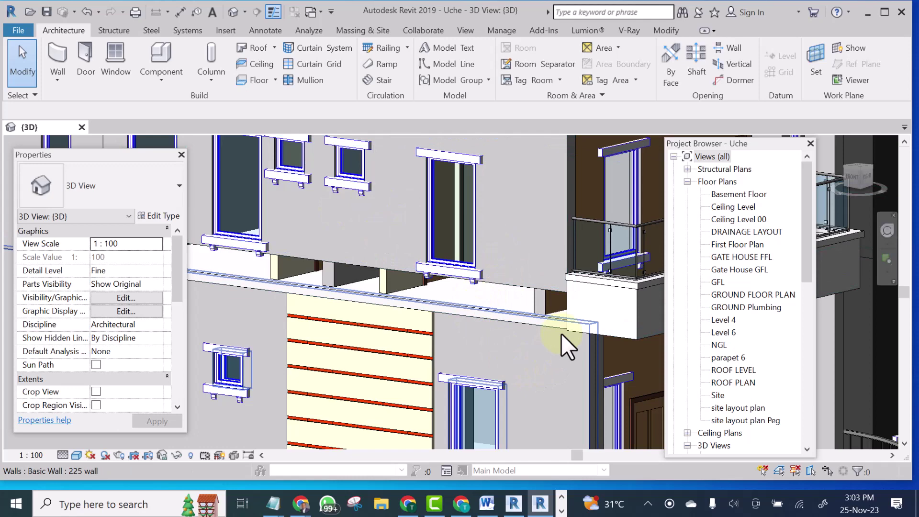
{"action": "left_click", "coordinate": [527, 202]}
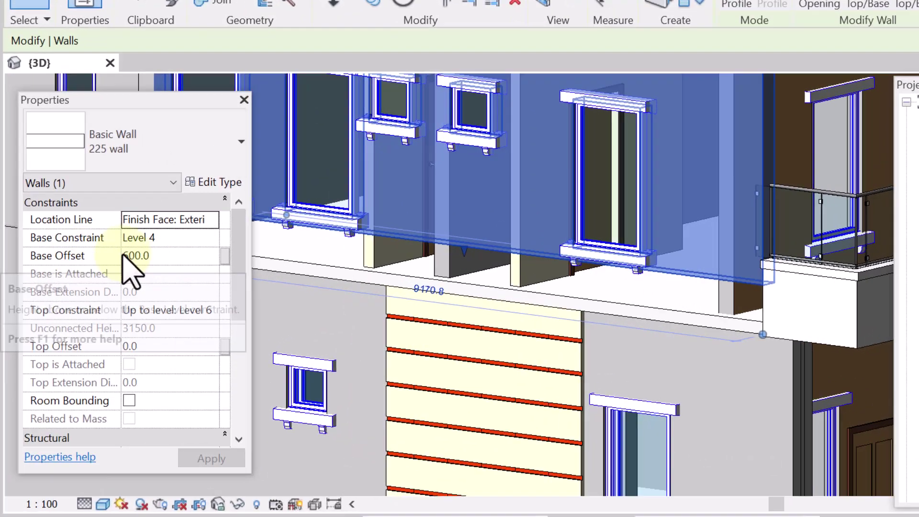
{"action": "left_click", "coordinate": [161, 254]}
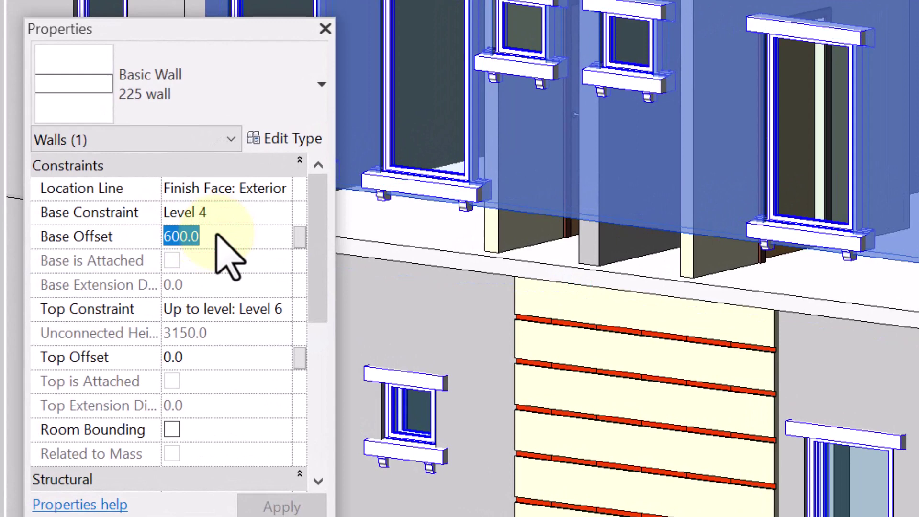
{"action": "type", "text": "0"}
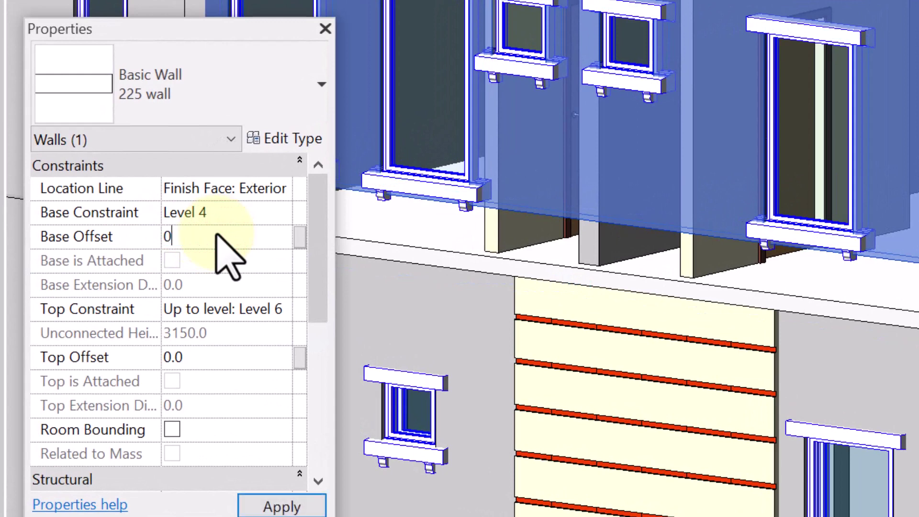
{"action": "left_click", "coordinate": [282, 212]}
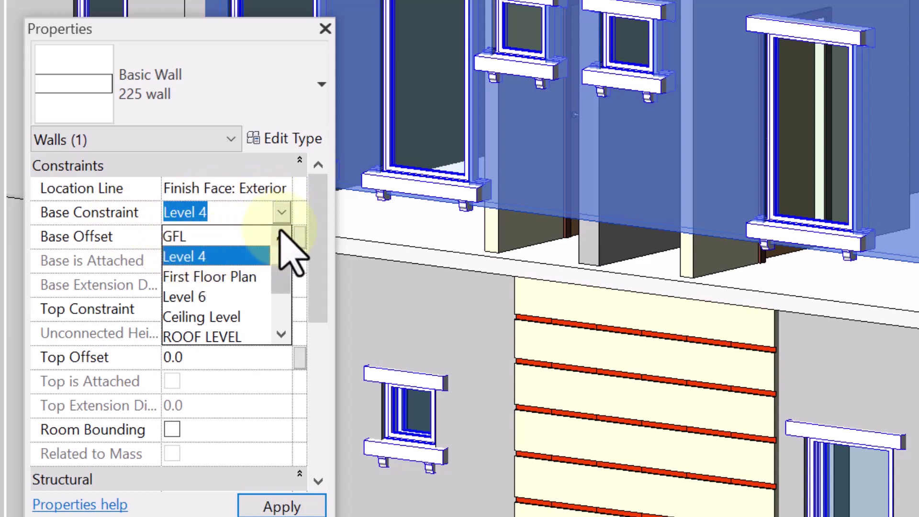
{"action": "left_click", "coordinate": [282, 214]}
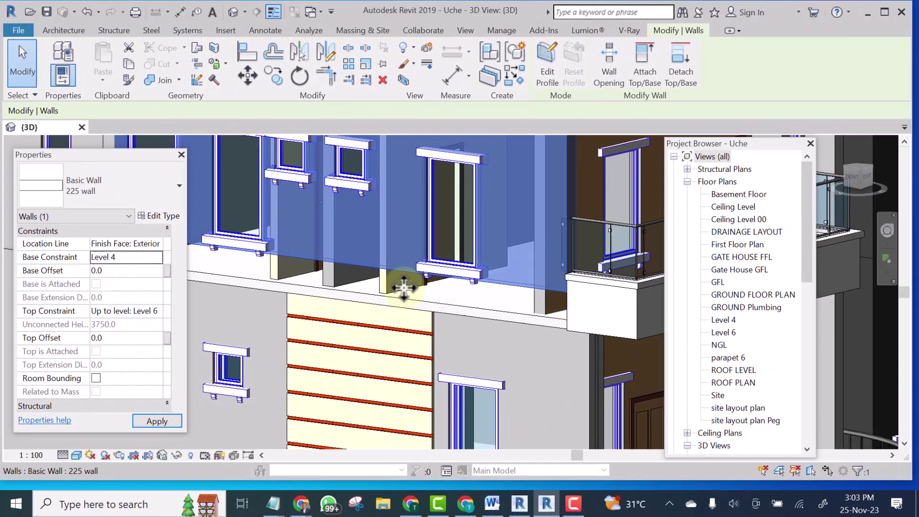
{"action": "scroll", "coordinate": [403, 287], "scroll_direction": "down", "scroll_amount": 5}
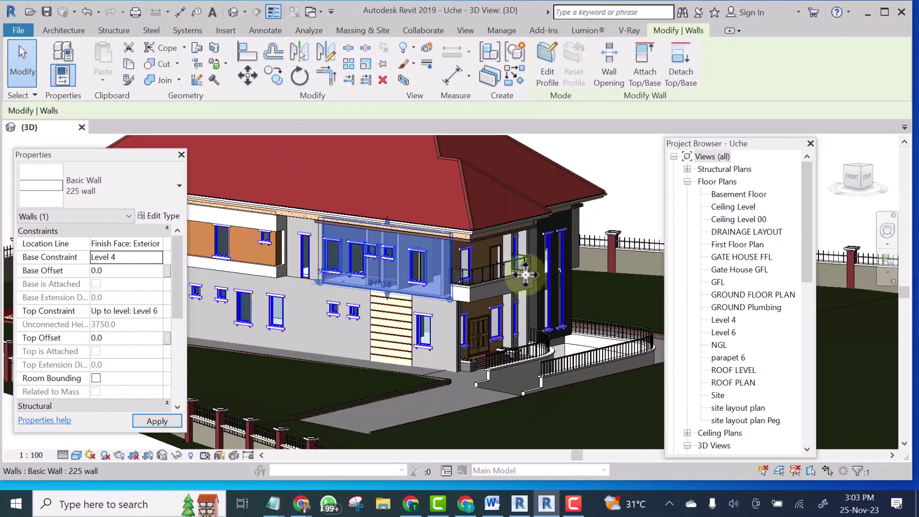
{"action": "left_click", "coordinate": [620, 206]}
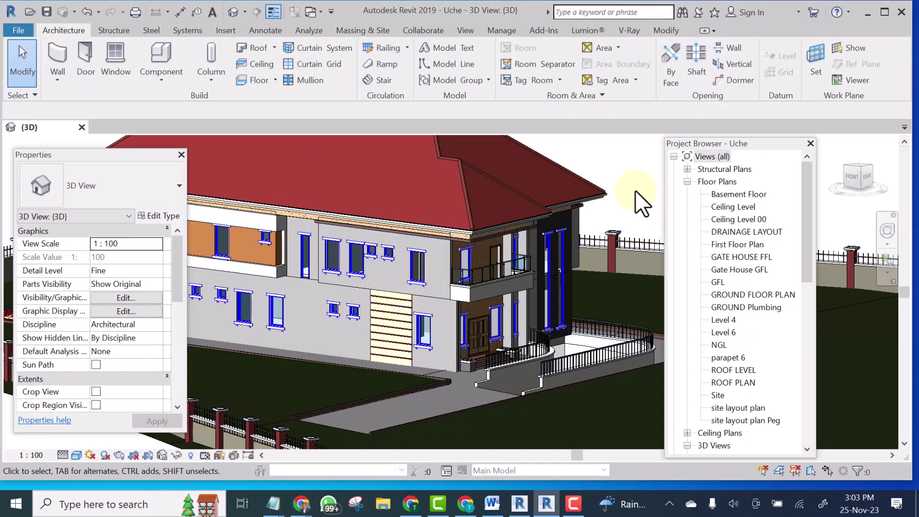
- Open the Left Side View elevation from the Project Browser's Elevations list
{"action": "middle_click_drag", "start_coordinate": [636, 190], "coordinate": [632, 201], "text": "shift"}
{"action": "left_click_drag", "start_coordinate": [805, 216], "coordinate": [810, 325]}
{"action": "double_click", "coordinate": [723, 243]}
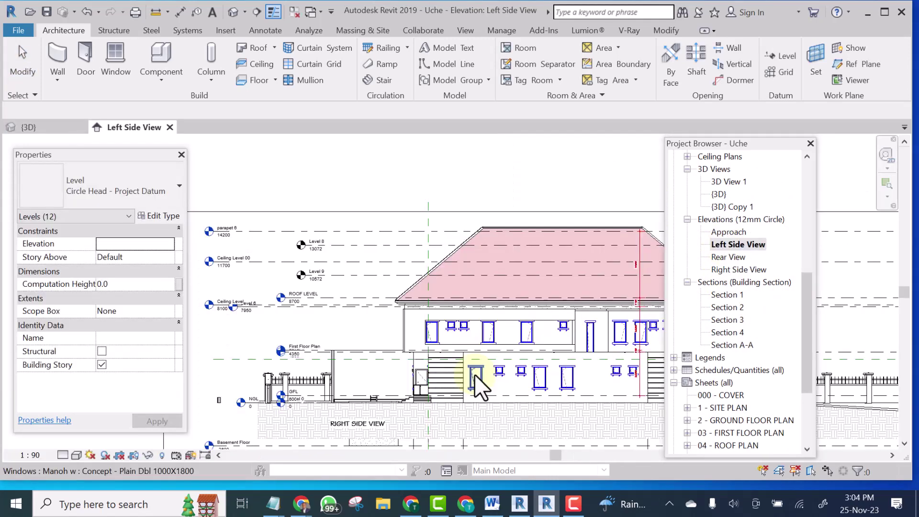
{"action": "scroll", "coordinate": [466, 375], "scroll_direction": "up", "scroll_amount": 3}
{"action": "middle_click_drag", "start_coordinate": [462, 375], "coordinate": [498, 313]}
{"action": "key", "text": "Escape"}
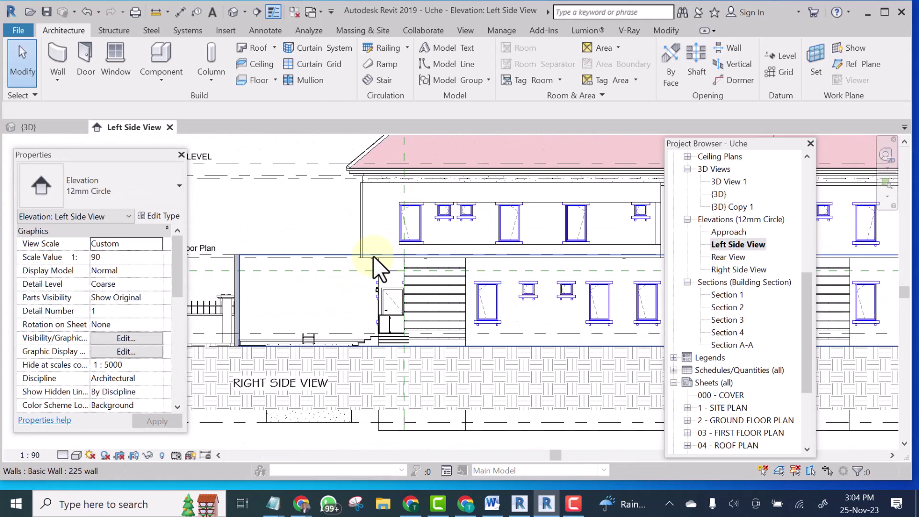
- Zoom and pan the elevation to the overlapping Level 4 and First Floor Plan heads
{"action": "scroll", "coordinate": [453, 216], "scroll_direction": "down", "scroll_amount": 4}
{"action": "scroll", "coordinate": [292, 250], "scroll_direction": "up", "scroll_amount": 5}
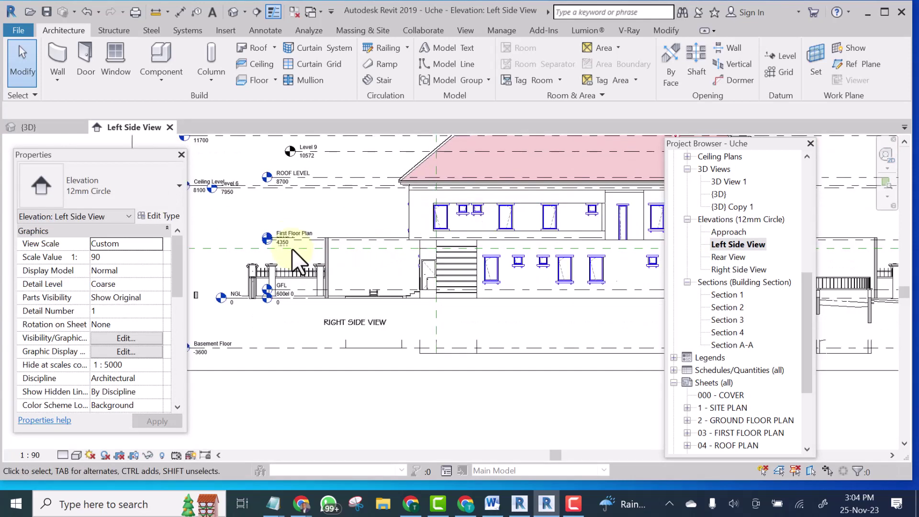
{"action": "scroll", "coordinate": [402, 226], "scroll_direction": "down", "scroll_amount": 4}
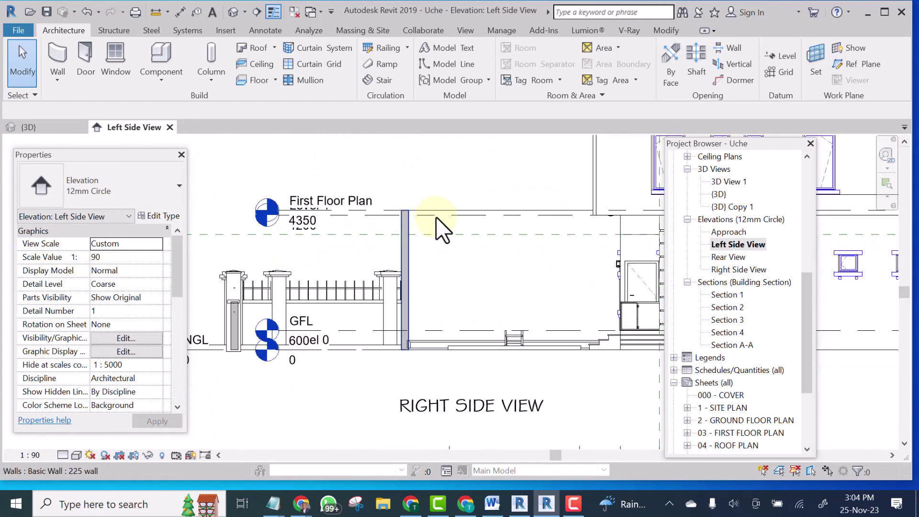
{"action": "mouse_move", "coordinate": [479, 258]}
{"action": "middle_mouse_down"}
{"action": "mouse_move", "coordinate": [441, 276]}
{"action": "mouse_move", "coordinate": [426, 261]}
{"action": "middle_mouse_up"}
{"action": "scroll", "coordinate": [425, 260], "scroll_direction": "up", "scroll_amount": 5}
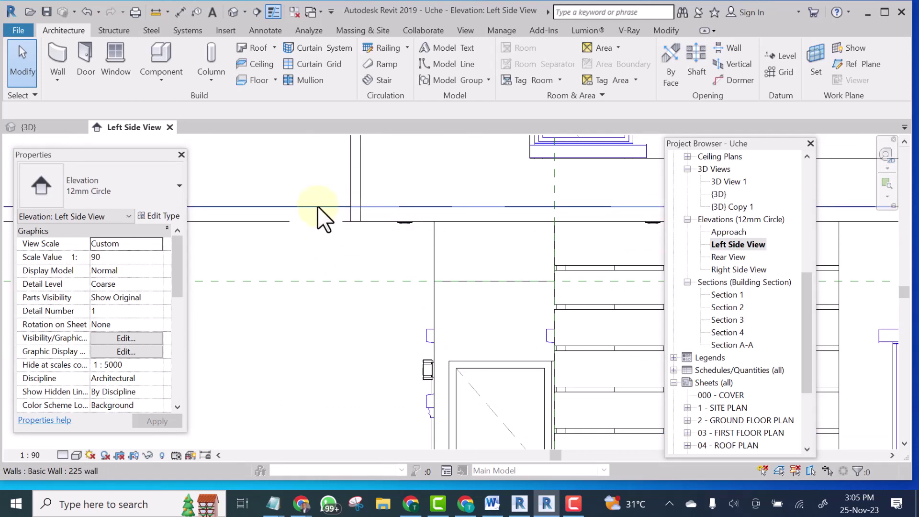
{"action": "scroll", "coordinate": [479, 245], "scroll_direction": "down", "scroll_amount": 5}
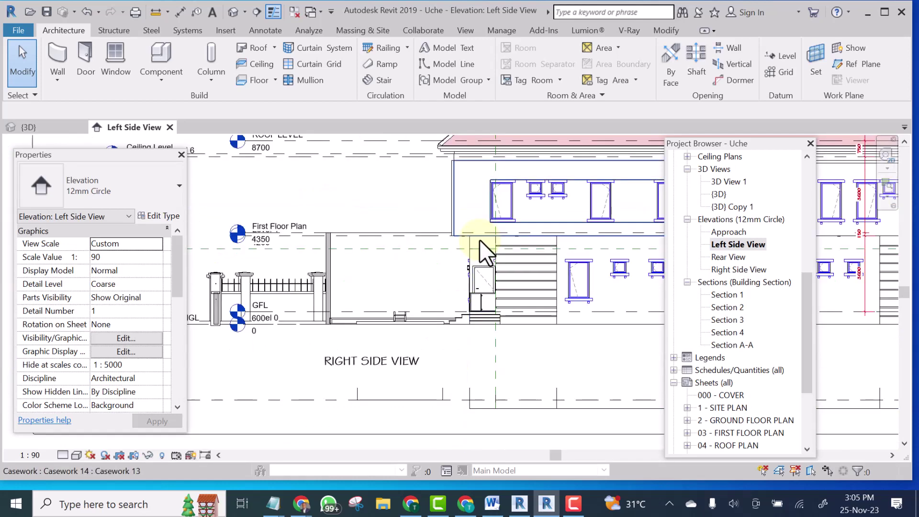
{"action": "scroll", "coordinate": [479, 240], "scroll_direction": "down", "scroll_amount": 2}
{"action": "scroll", "coordinate": [326, 206], "scroll_direction": "up", "scroll_amount": 6}
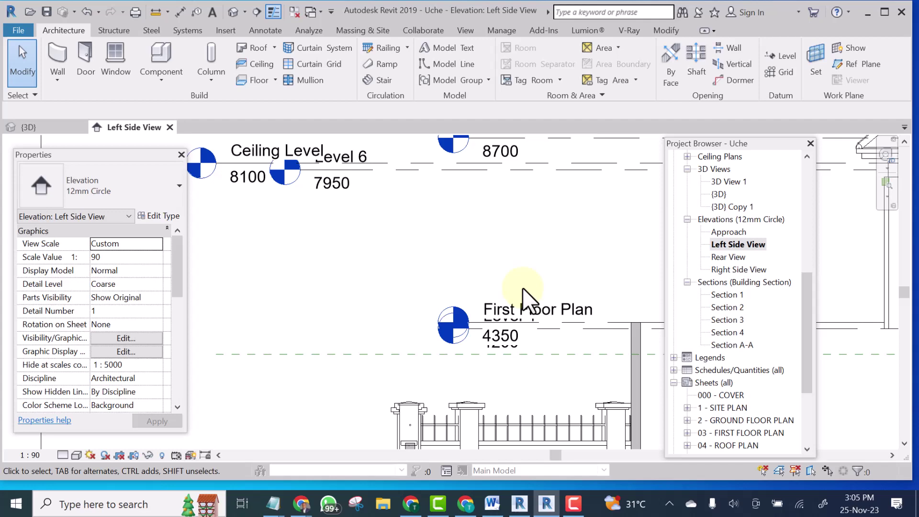
{"action": "middle_click_drag", "start_coordinate": [530, 318], "coordinate": [339, 301]}
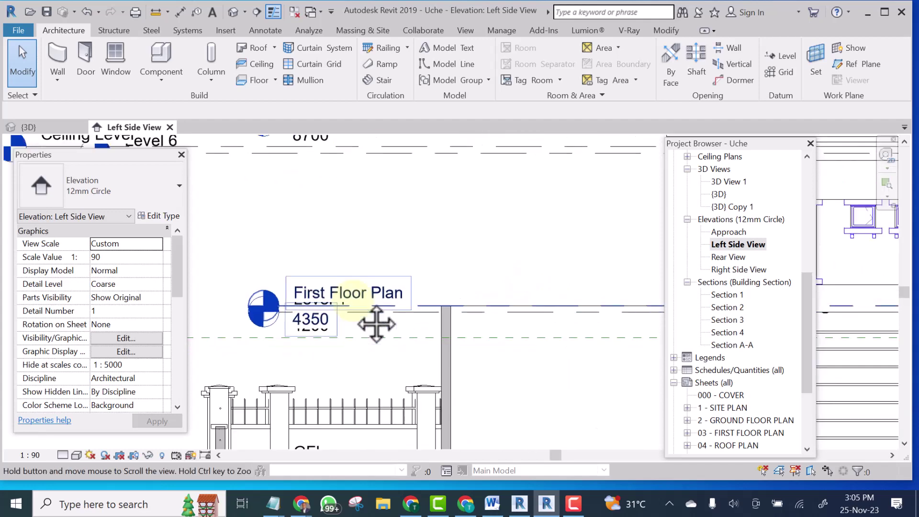
- Add an elbow to the First Floor Plan level head
{"action": "left_click", "coordinate": [466, 303]}
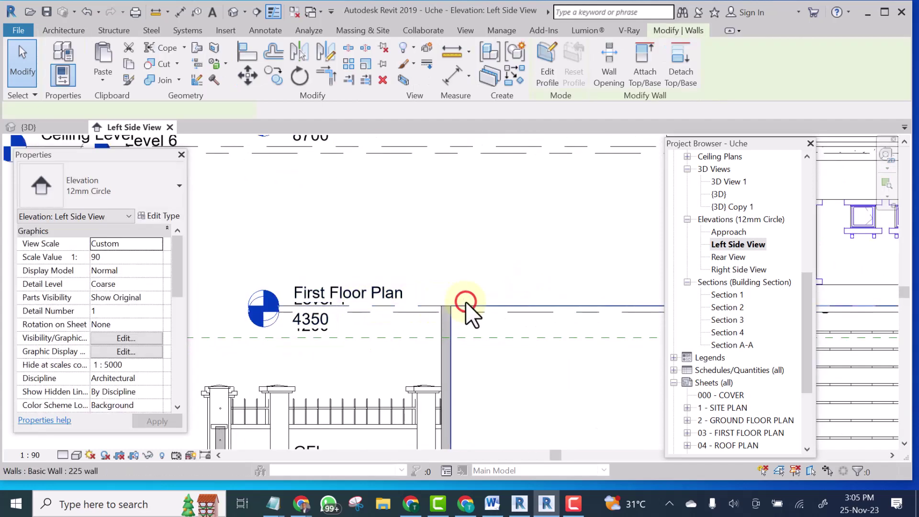
{"action": "left_click", "coordinate": [412, 234]}
{"action": "left_click", "coordinate": [347, 291]}
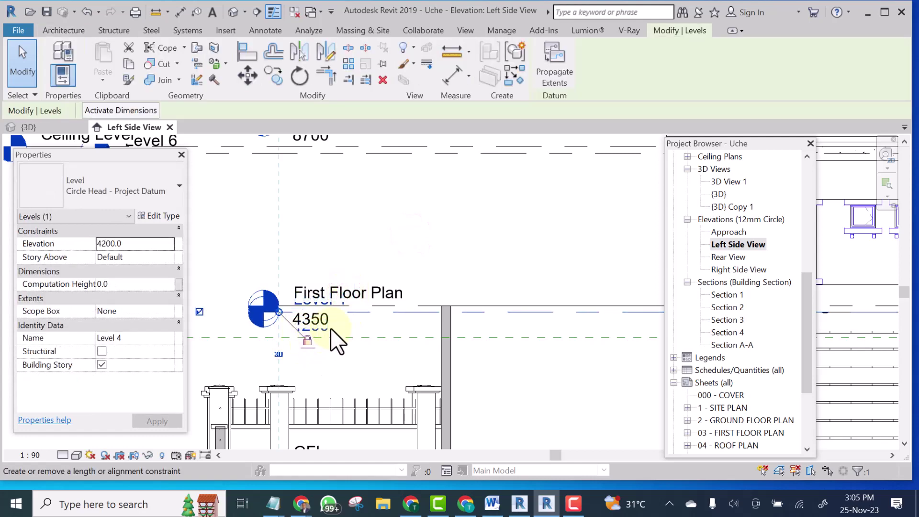
{"action": "left_click", "coordinate": [403, 233]}
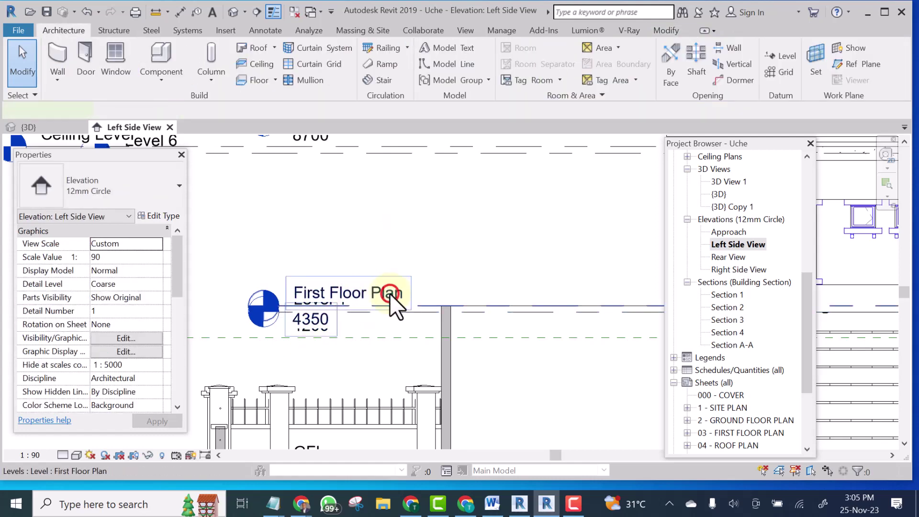
{"action": "left_click", "coordinate": [390, 294]}
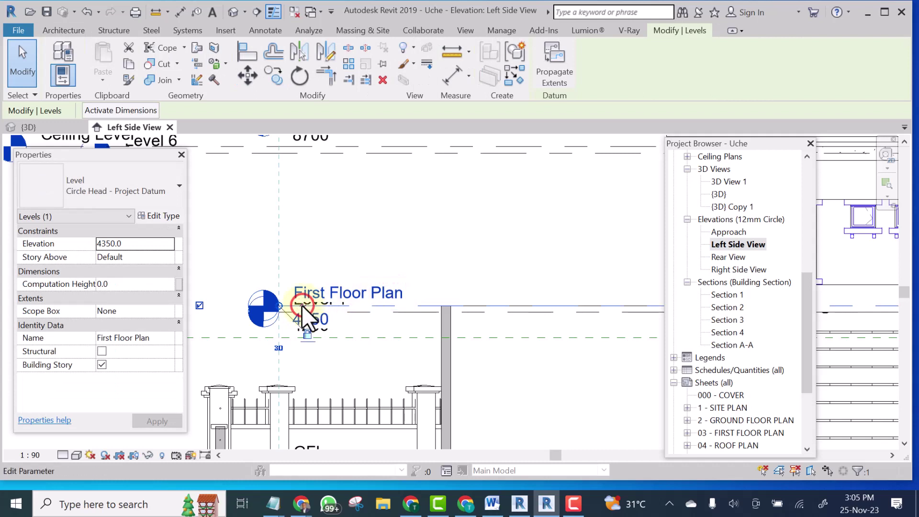
{"action": "left_click", "coordinate": [302, 306]}
{"action": "scroll", "coordinate": [312, 311], "scroll_direction": "up", "scroll_amount": 3}
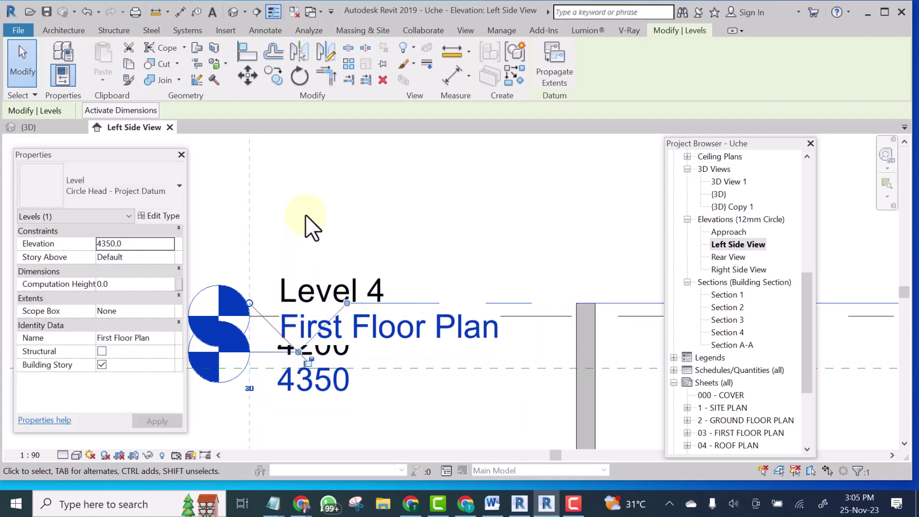
{"action": "left_click", "coordinate": [378, 194]}
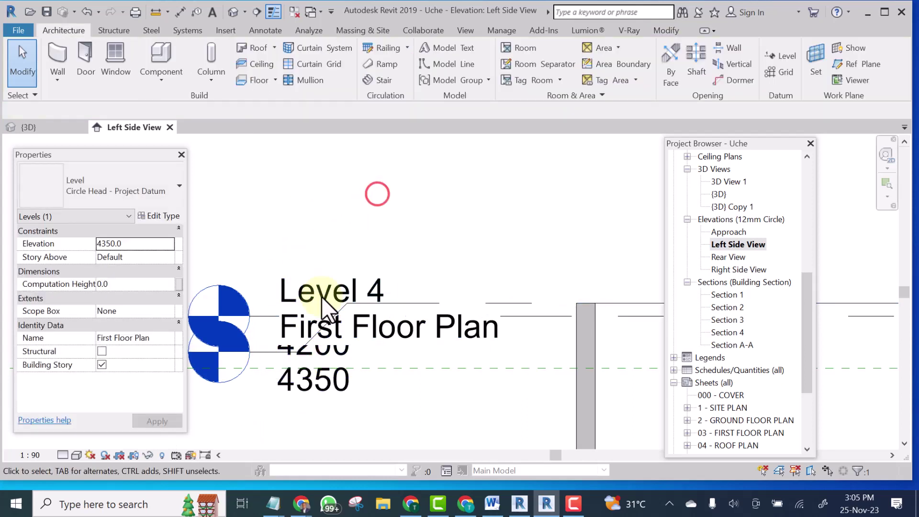
- Drag the First Floor Plan level head up above the Level 4 head
{"action": "left_click", "coordinate": [366, 301]}
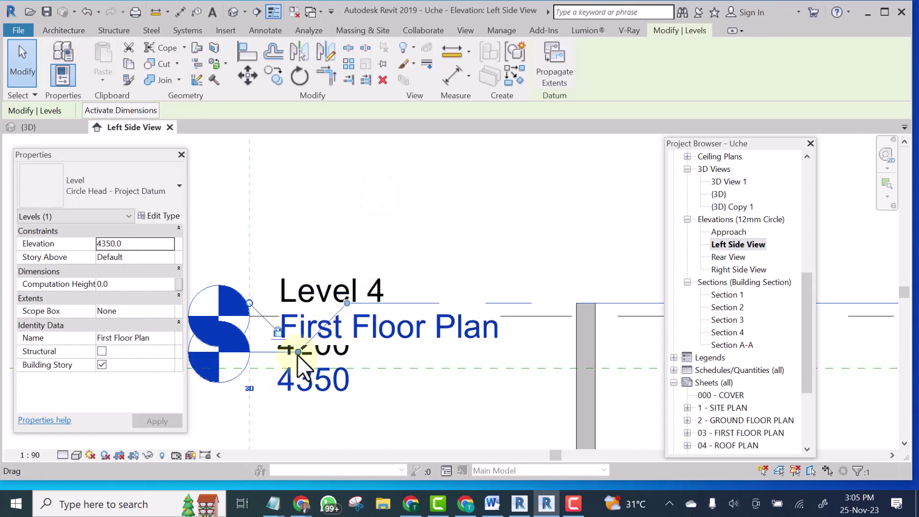
{"action": "left_click_drag", "start_coordinate": [298, 352], "coordinate": [329, 192]}
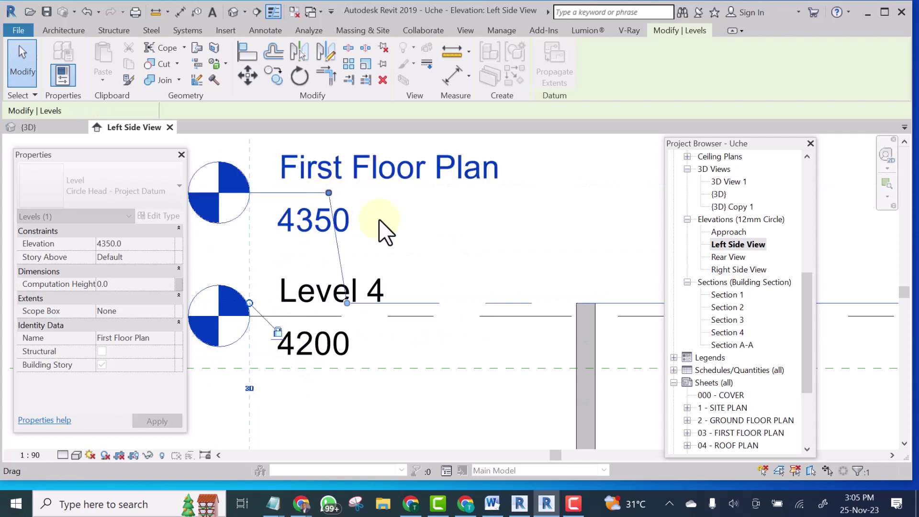
{"action": "scroll", "coordinate": [435, 229], "scroll_direction": "down", "scroll_amount": 2}
{"action": "scroll", "coordinate": [438, 228], "scroll_direction": "down", "scroll_amount": 3}
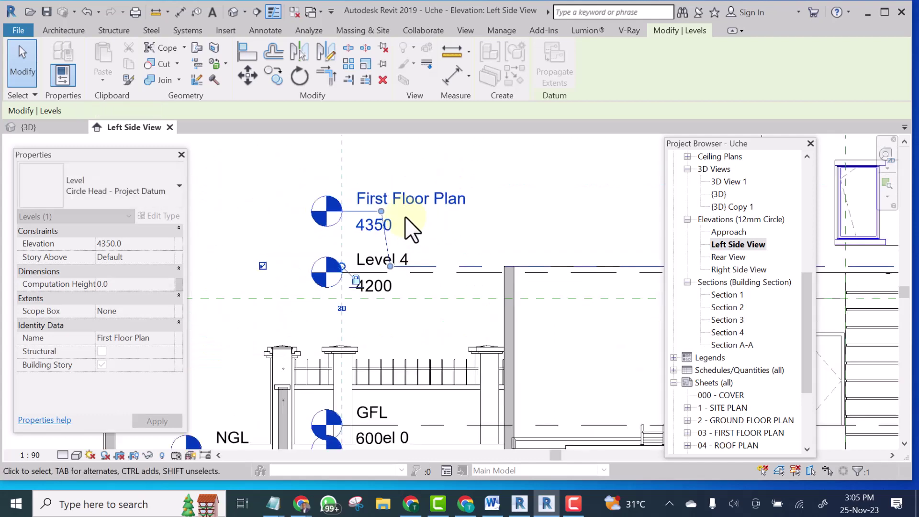
{"action": "left_click", "coordinate": [319, 192]}
- Add an elbow to Level 4, dropping its 4200 label below the First Floor Plan head
{"action": "scroll", "coordinate": [425, 266], "scroll_direction": "up", "scroll_amount": 3}
{"action": "scroll", "coordinate": [410, 269], "scroll_direction": "up", "scroll_amount": 1}
{"action": "middle_click_drag", "start_coordinate": [411, 268], "coordinate": [330, 303]}
{"action": "scroll", "coordinate": [434, 230], "scroll_direction": "down", "scroll_amount": 3}
{"action": "middle_click_drag", "start_coordinate": [436, 276], "coordinate": [398, 284]}
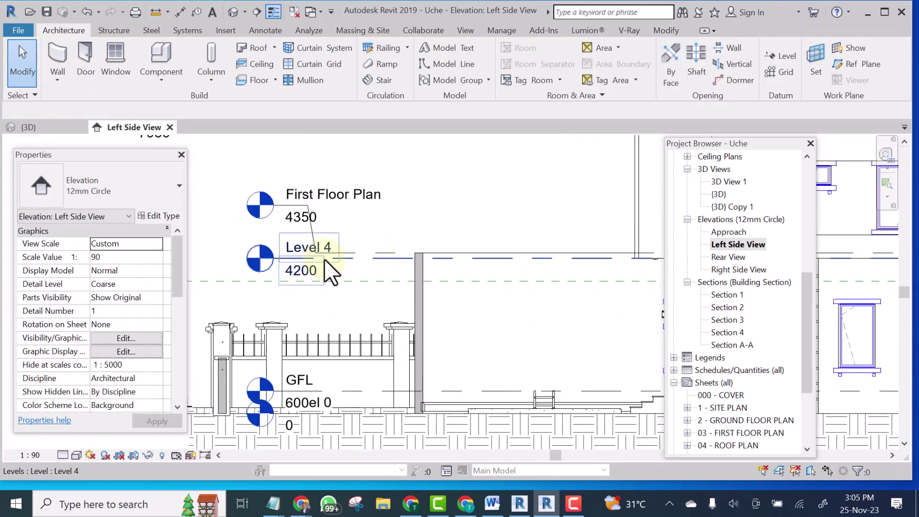
{"action": "left_click", "coordinate": [360, 256]}
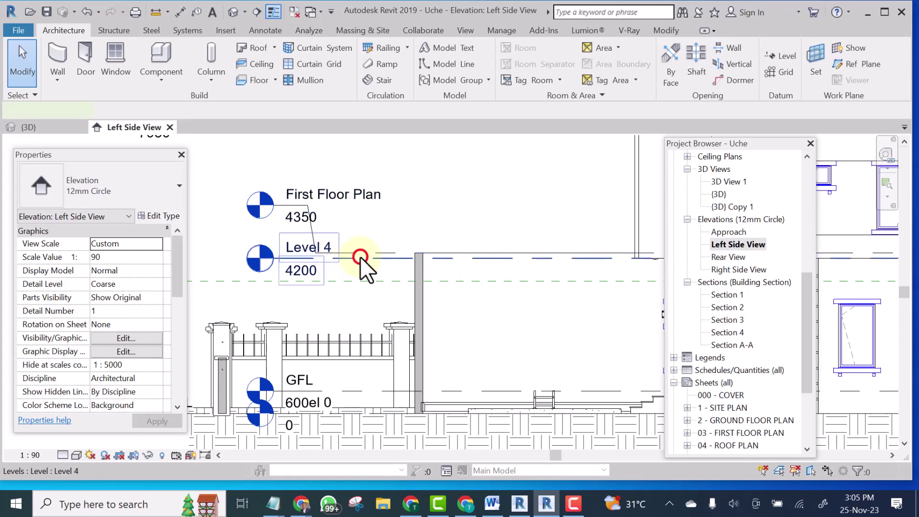
{"action": "left_click", "coordinate": [291, 258]}
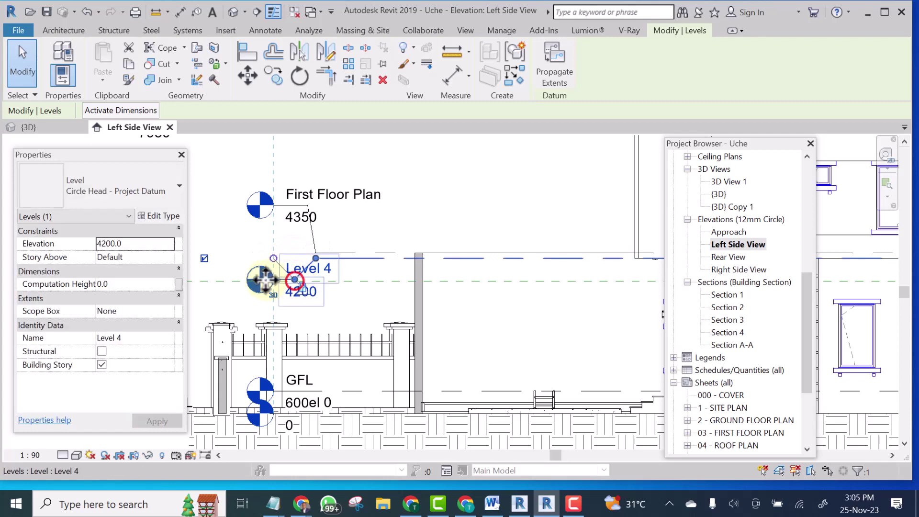
{"action": "left_click", "coordinate": [441, 203]}
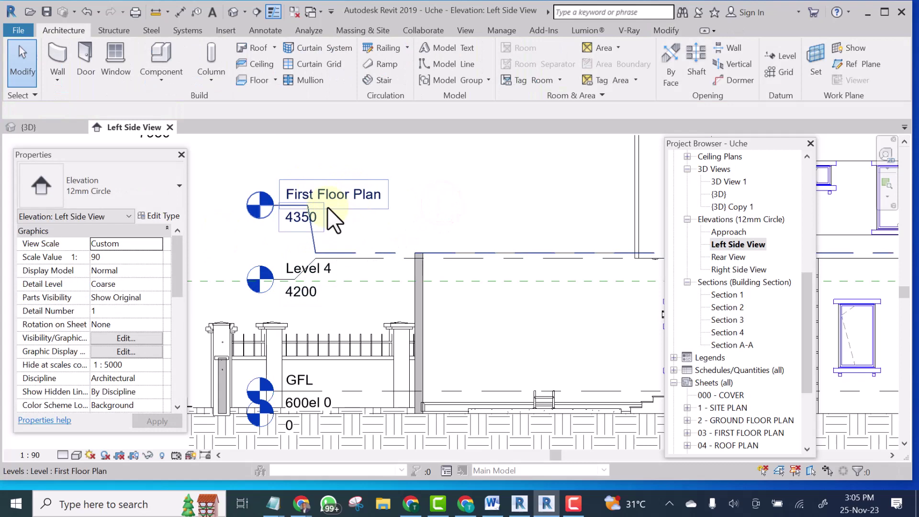
{"action": "scroll", "coordinate": [270, 220], "scroll_direction": "down", "scroll_amount": 5}
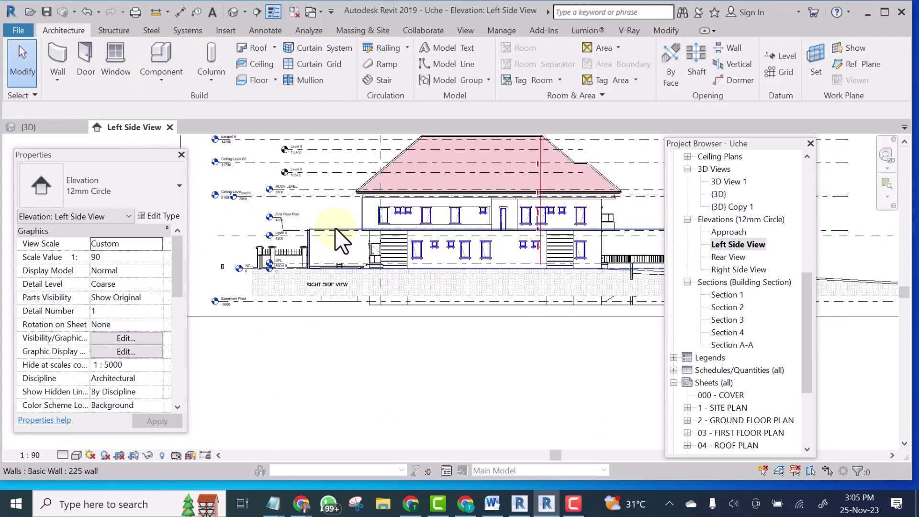
{"action": "scroll", "coordinate": [338, 230], "scroll_direction": "up", "scroll_amount": 5}
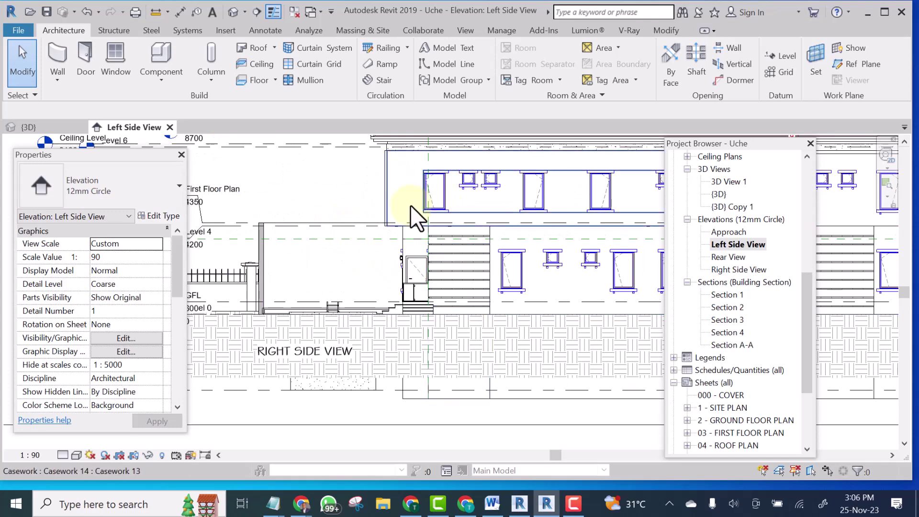
{"action": "scroll", "coordinate": [407, 198], "scroll_direction": "down", "scroll_amount": 3}
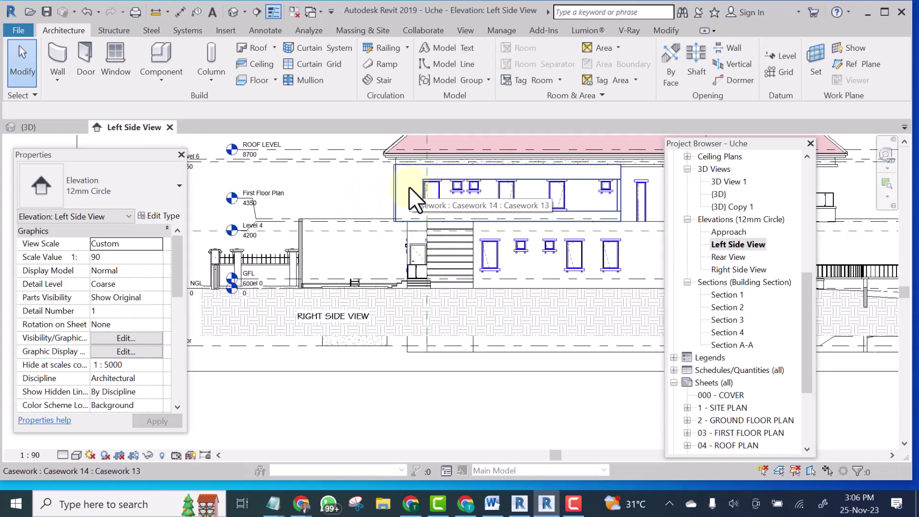
{"action": "scroll", "coordinate": [259, 229], "scroll_direction": "up", "scroll_amount": 3}
{"action": "scroll", "coordinate": [260, 229], "scroll_direction": "up", "scroll_amount": 2}
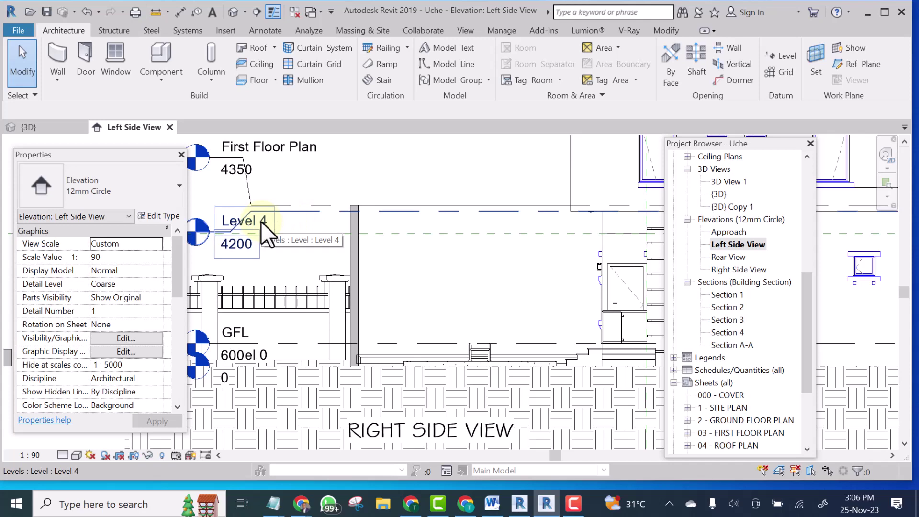
{"action": "key", "text": "z"}
{"action": "key", "text": "f"}
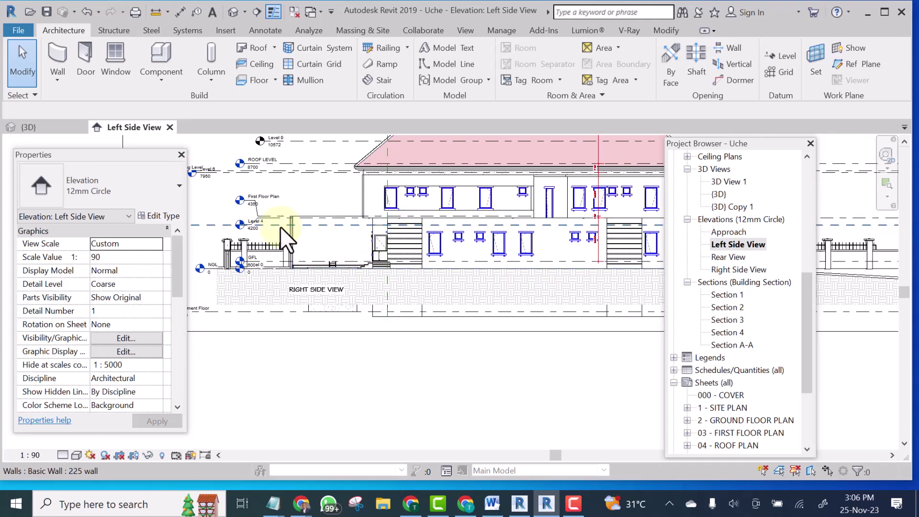
{"action": "scroll", "coordinate": [260, 221], "scroll_direction": "up", "scroll_amount": 3}
{"action": "scroll", "coordinate": [260, 221], "scroll_direction": "up", "scroll_amount": 2}
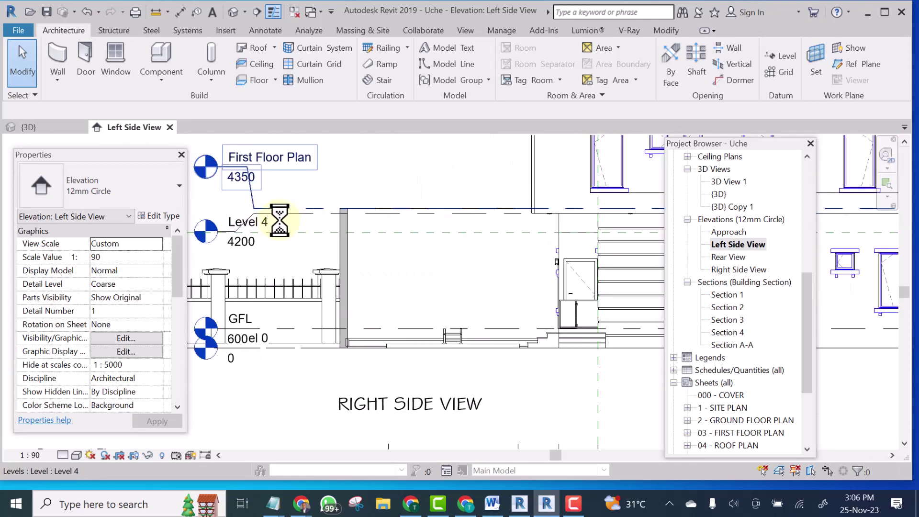
{"action": "scroll", "coordinate": [282, 215], "scroll_direction": "up", "scroll_amount": 2}
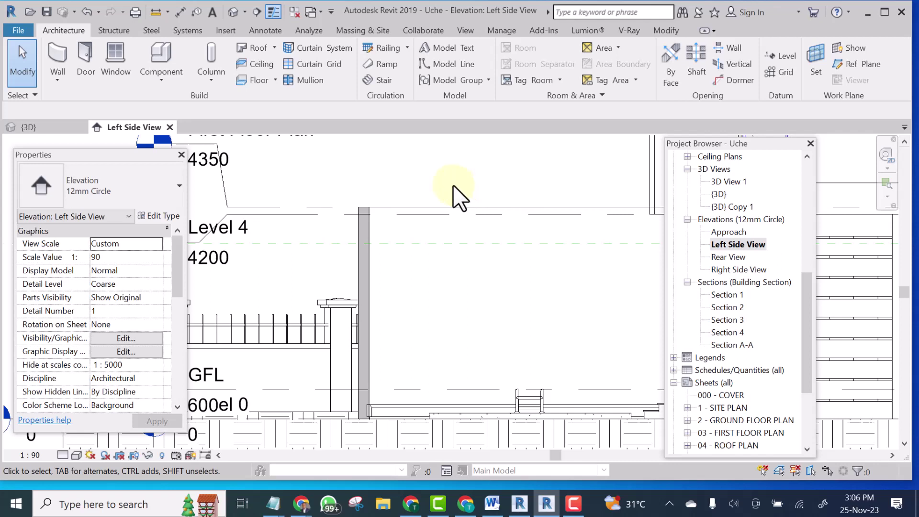
{"action": "left_click", "coordinate": [281, 213]}
{"action": "scroll", "coordinate": [386, 203], "scroll_direction": "down", "scroll_amount": 3}
{"action": "middle_click_drag", "start_coordinate": [462, 178], "coordinate": [384, 254]}
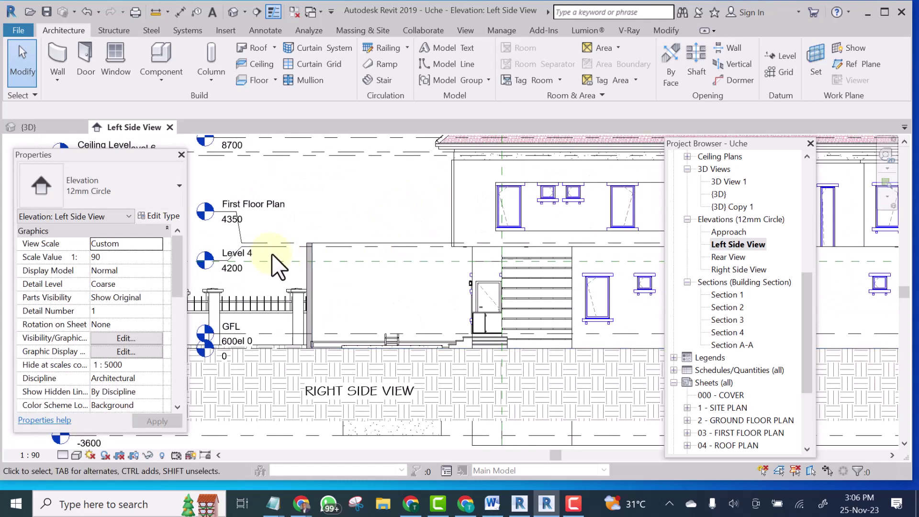
{"action": "scroll", "coordinate": [282, 243], "scroll_direction": "up", "scroll_amount": 4}
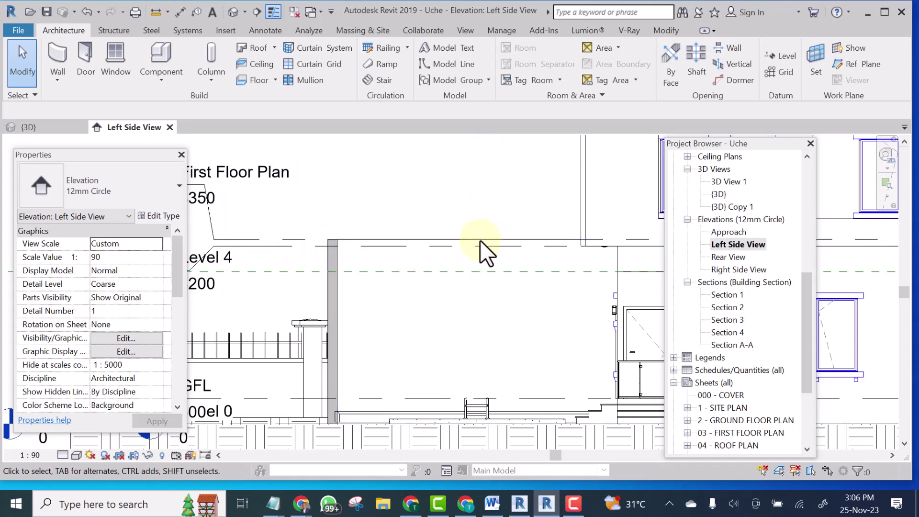
{"action": "scroll", "coordinate": [349, 270], "scroll_direction": "down", "scroll_amount": 3}
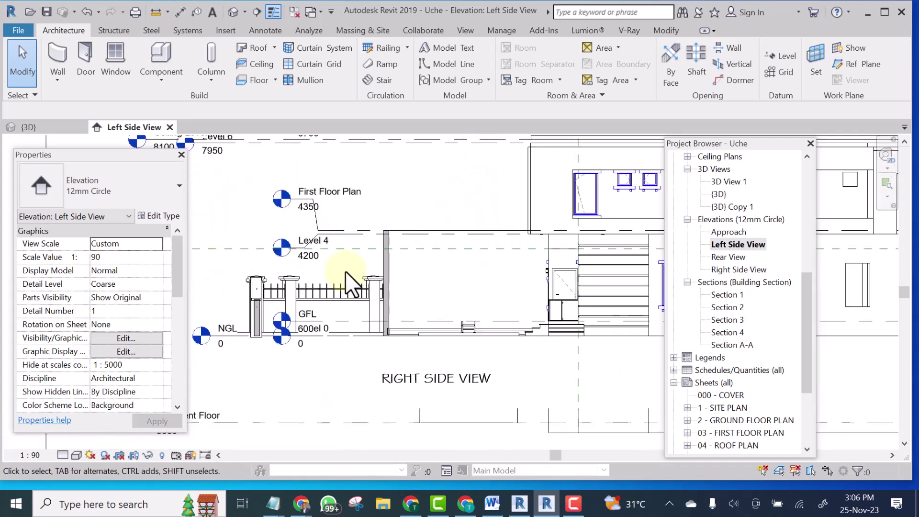
{"action": "scroll", "coordinate": [450, 236], "scroll_direction": "down", "scroll_amount": 2}
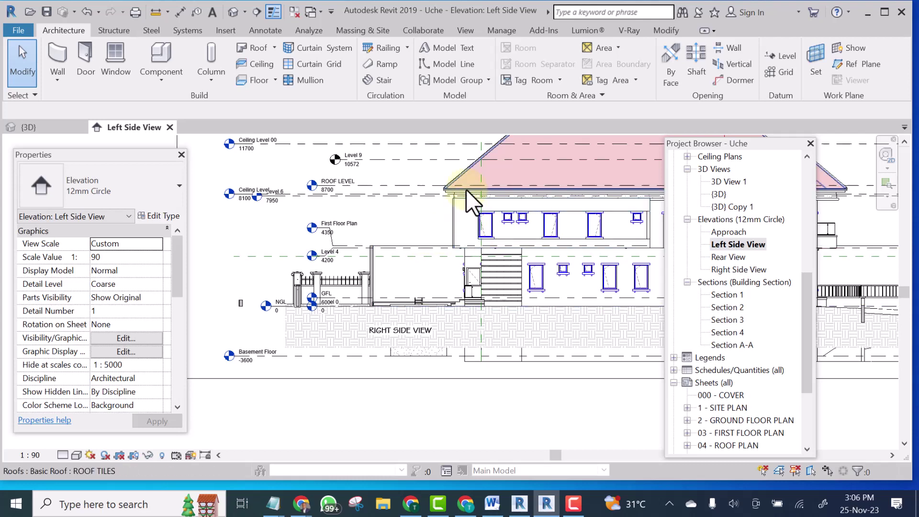
{"action": "left_click", "coordinate": [464, 212]}
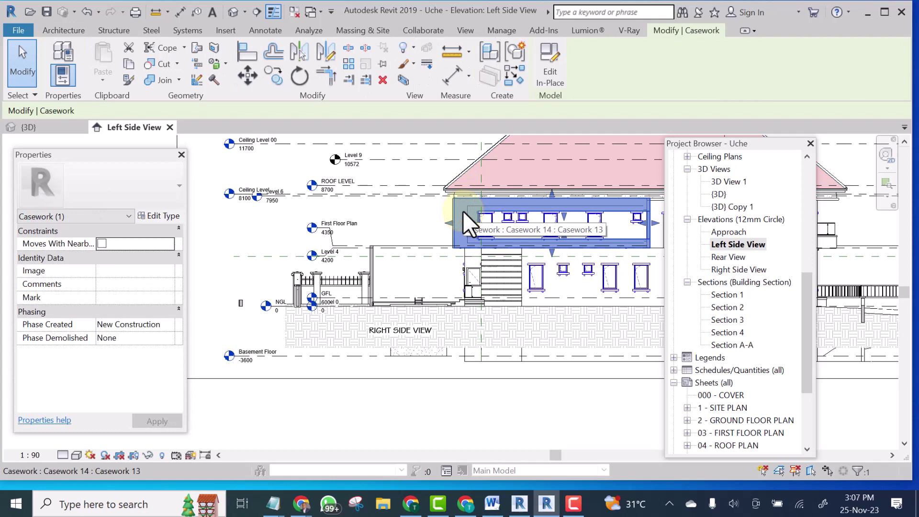
{"action": "left_click", "coordinate": [410, 211]}
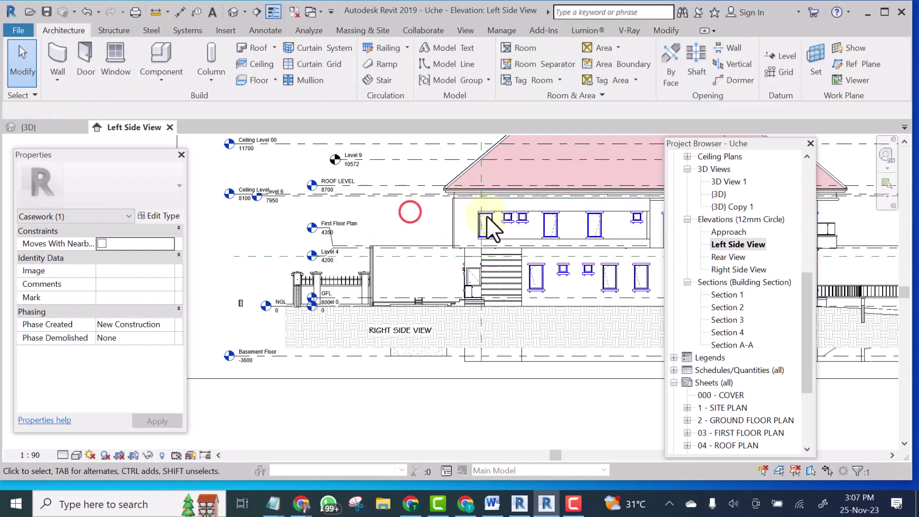
{"action": "left_click", "coordinate": [460, 209]}
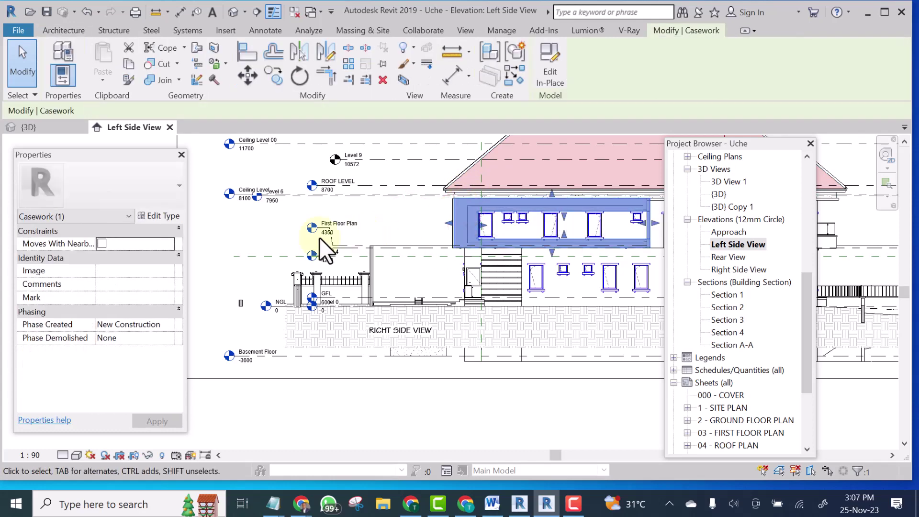
{"action": "left_click", "coordinate": [251, 234]}
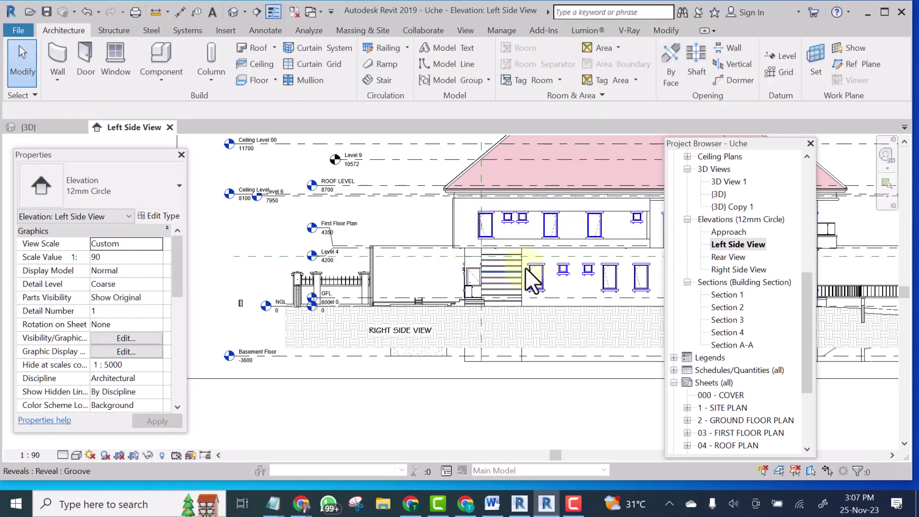
{"action": "scroll", "coordinate": [551, 266], "scroll_direction": "up", "scroll_amount": 5}
{"action": "middle_click_drag", "start_coordinate": [551, 265], "coordinate": [318, 263]}
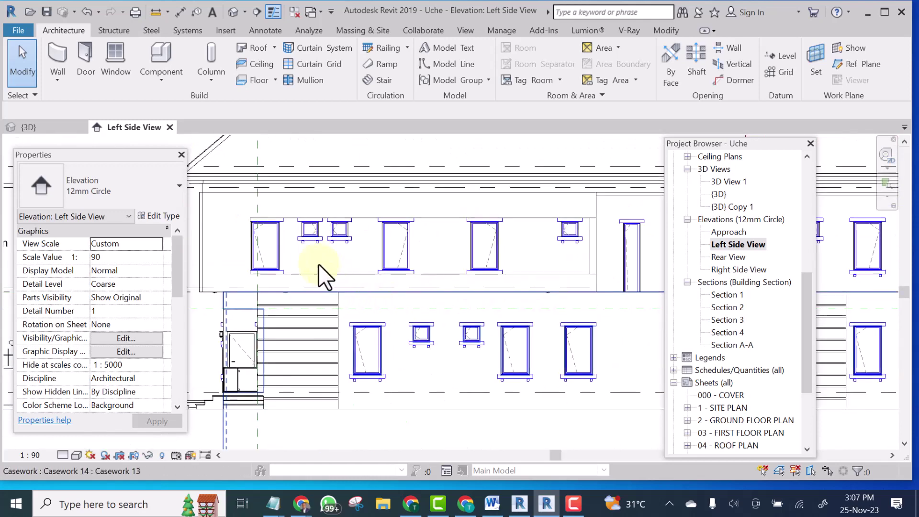
- Choose Level 4 as the upper-floor wall's Base Constraint, keeping both offsets at 0.0
{"action": "left_click", "coordinate": [312, 257]}
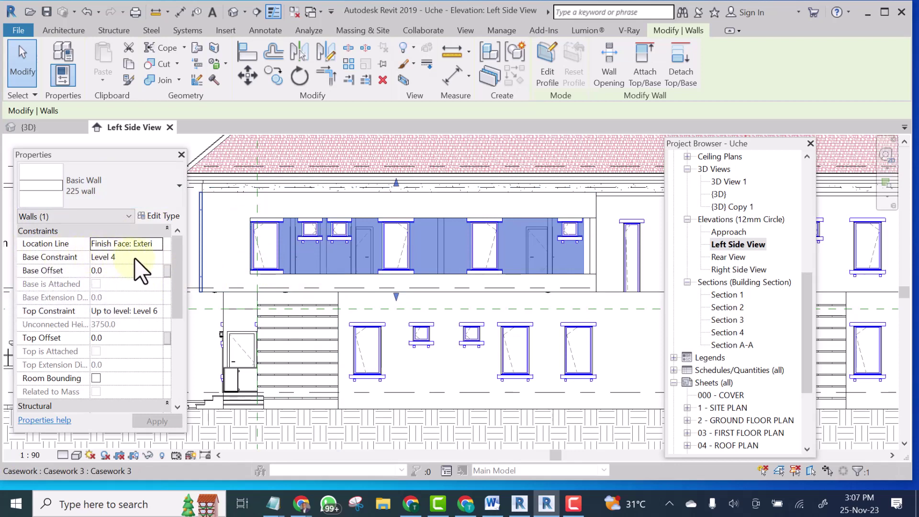
{"action": "left_click", "coordinate": [158, 256]}
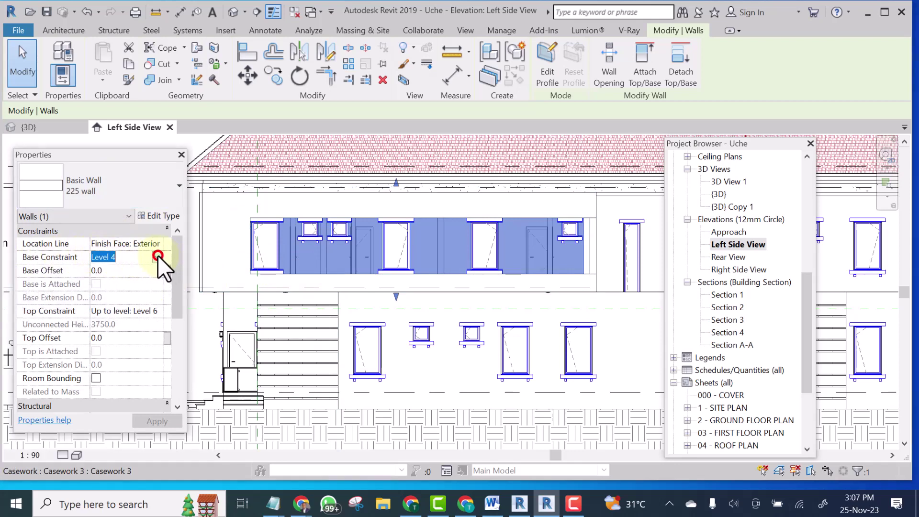
{"action": "left_click", "coordinate": [157, 257]}
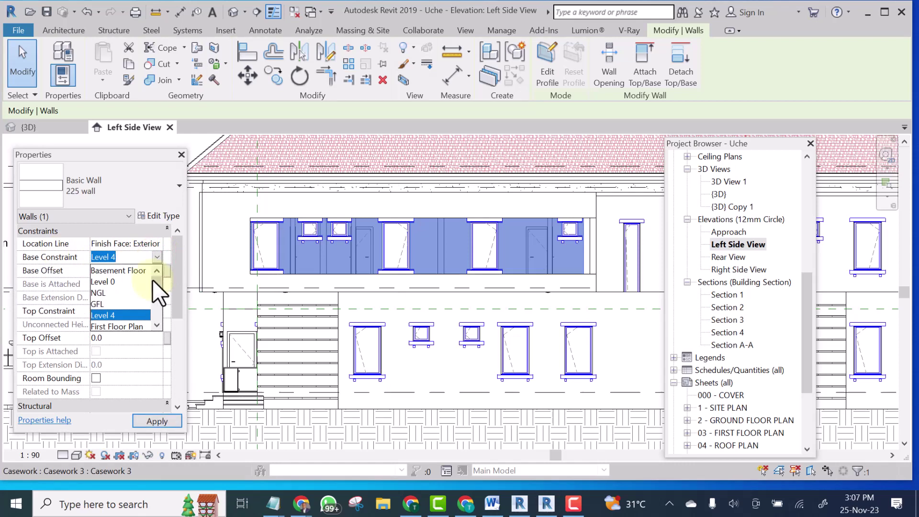
{"action": "left_click", "coordinate": [156, 255]}
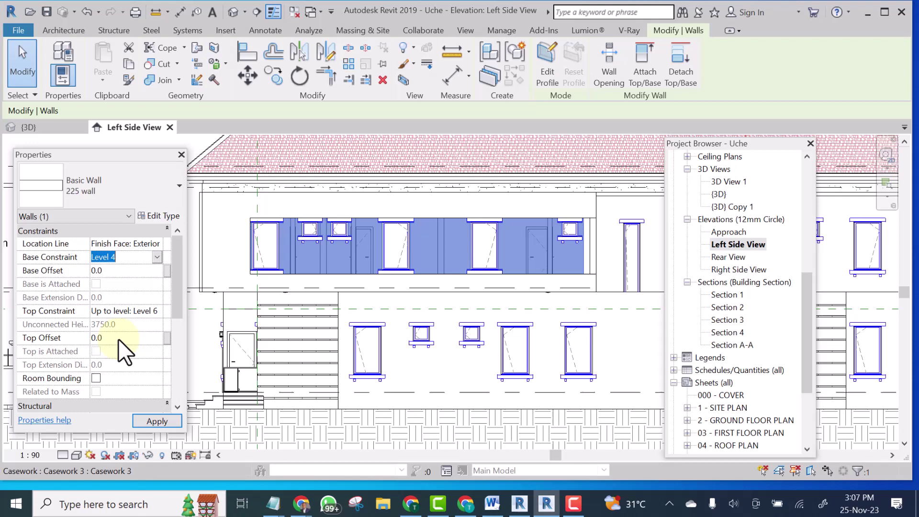
- Apply the upper wall's Level 4 base and 0.0 offsets in the Properties palette
{"action": "left_click", "coordinate": [168, 264]}
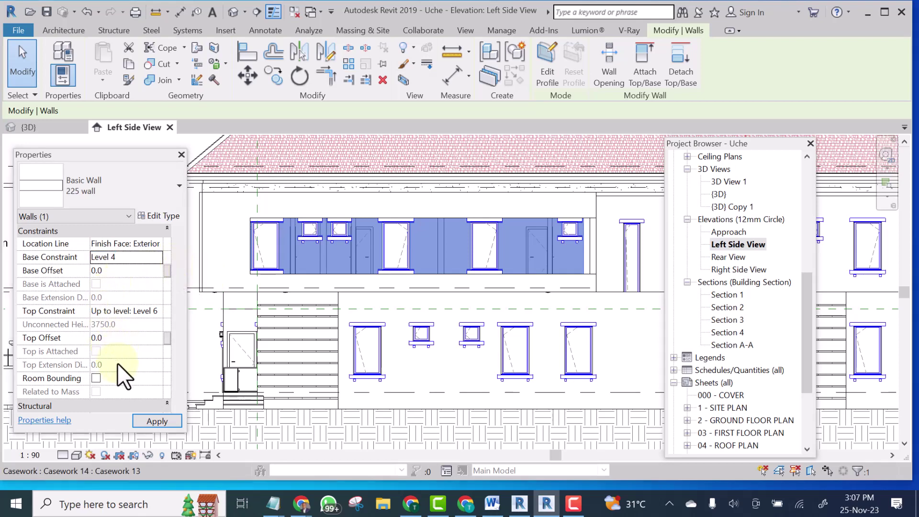